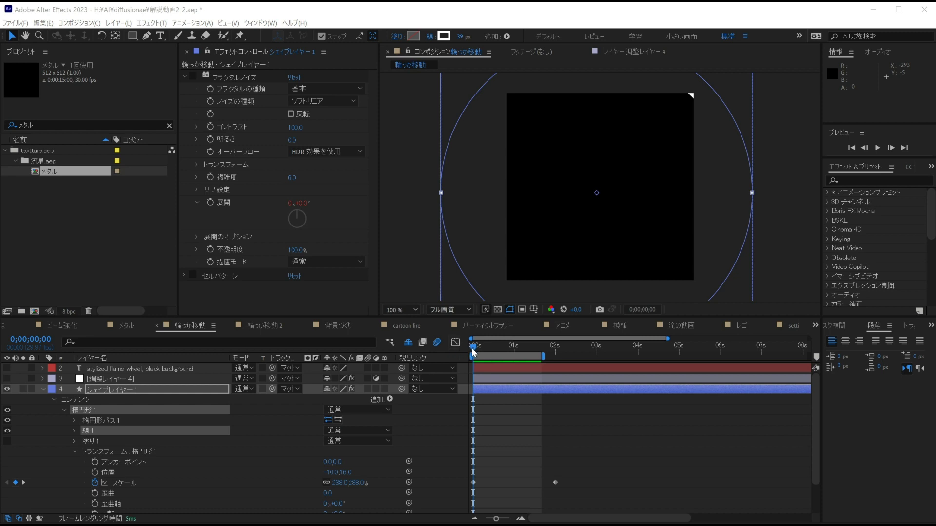
Scrub through the ring's shrinking Scale animation, reaching about 128.3% at 1;07
drag(473, 352, 525, 350)
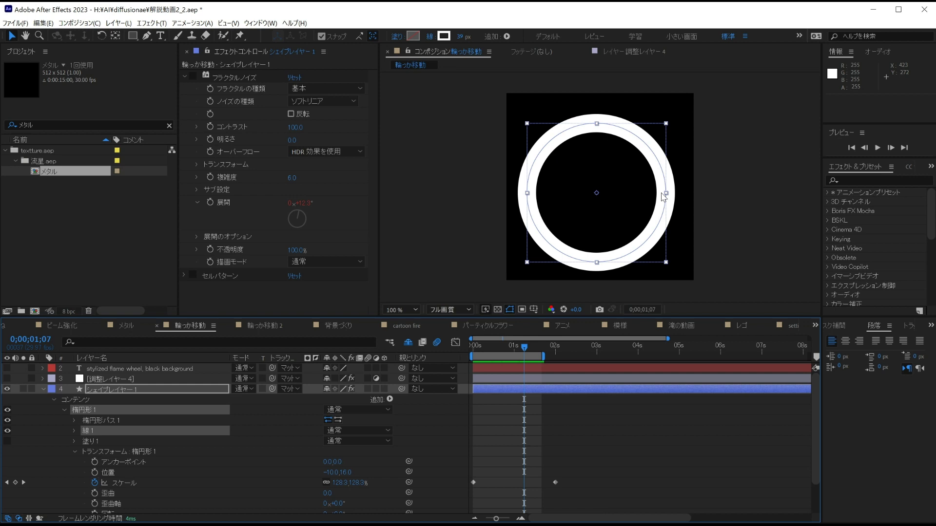
In メタル, hide the yellow solid and select ブラック 平面 16 to show its Fractal Noise and CC Toner
click(132, 331)
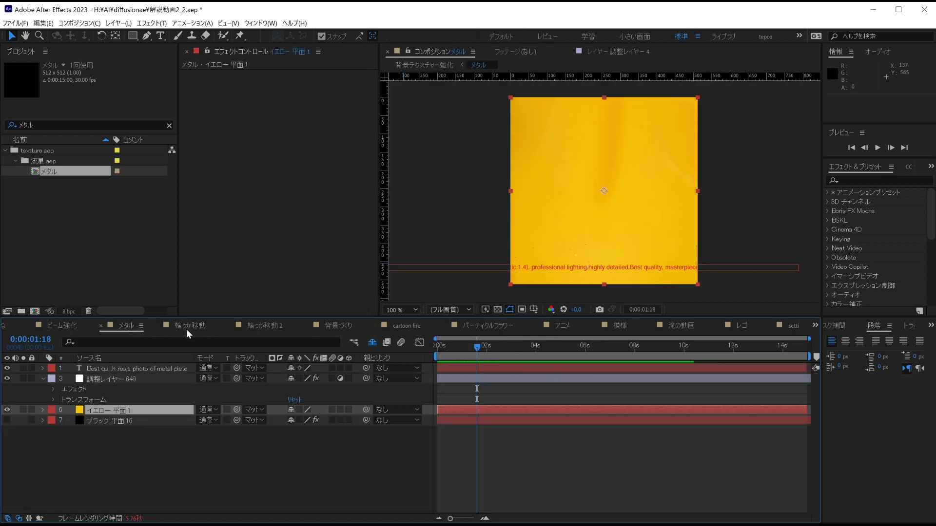
click(140, 370)
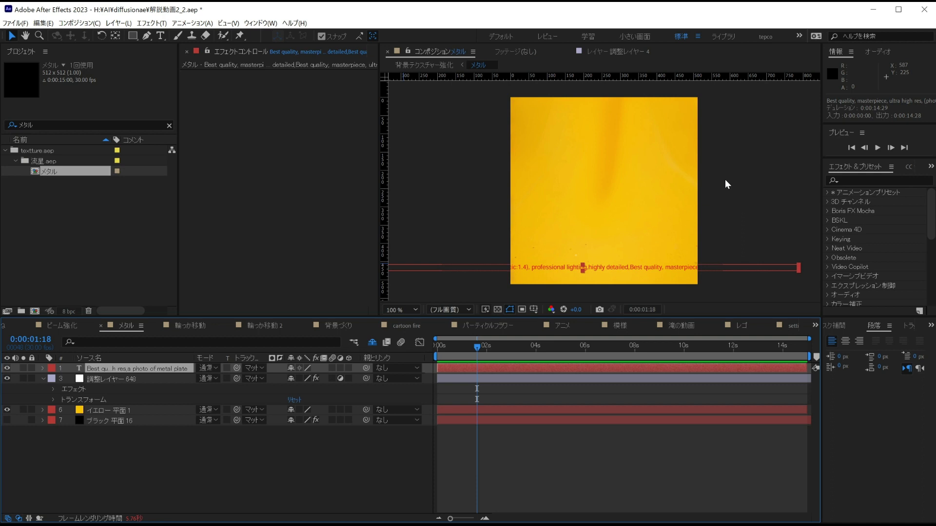
click(107, 410)
click(6, 410)
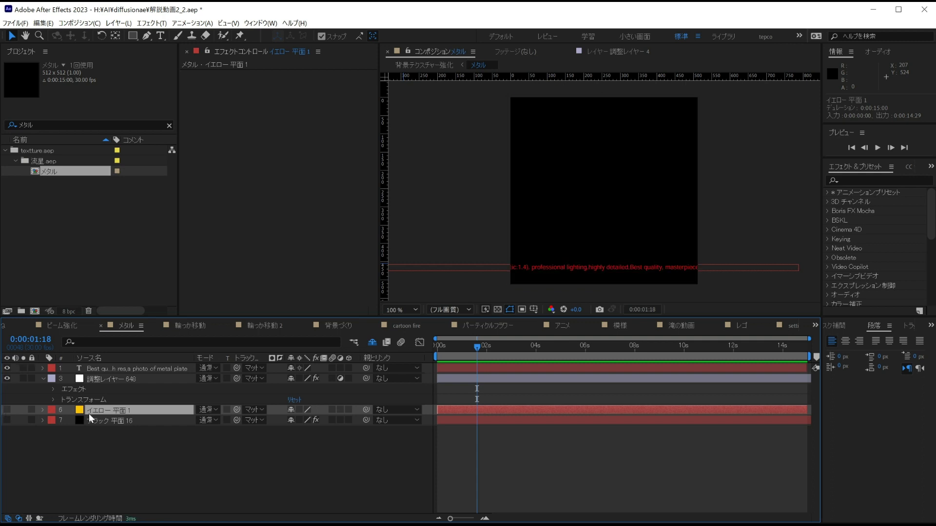
click(99, 422)
click(7, 420)
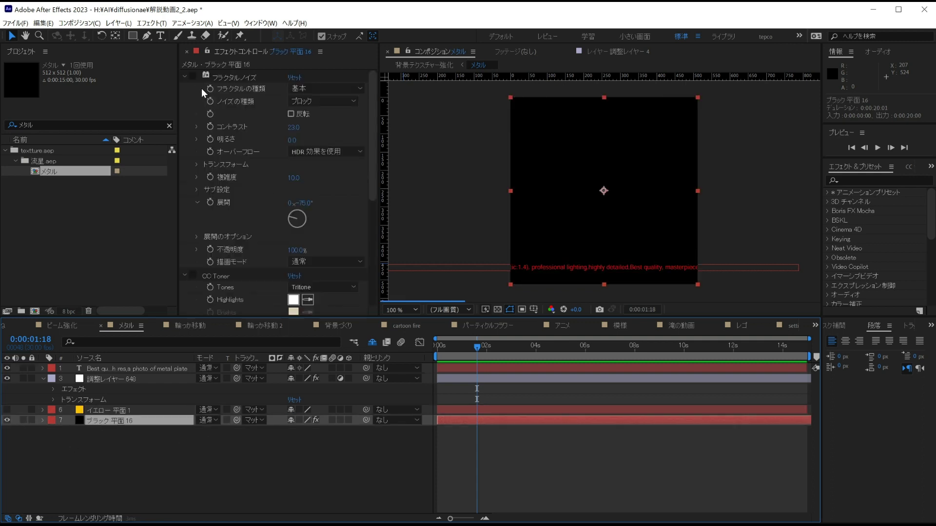
Enable Fractal Noise and CC Toner on the black solid, with the diffusion layer back on, for gold metal
click(192, 77)
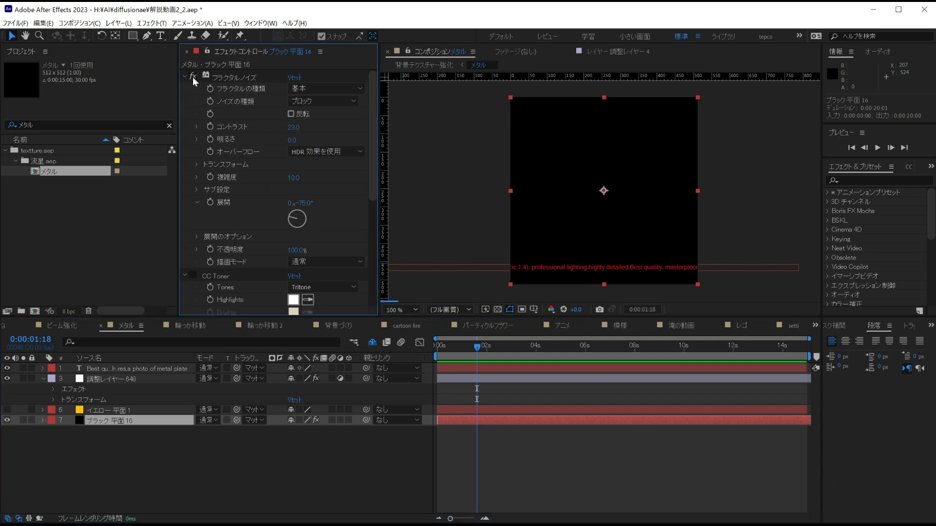
click(6, 378)
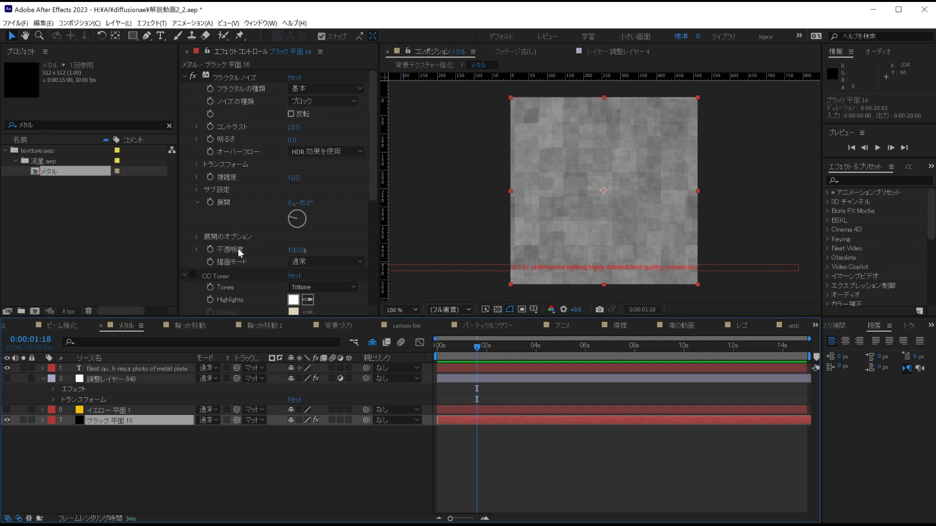
click(194, 273)
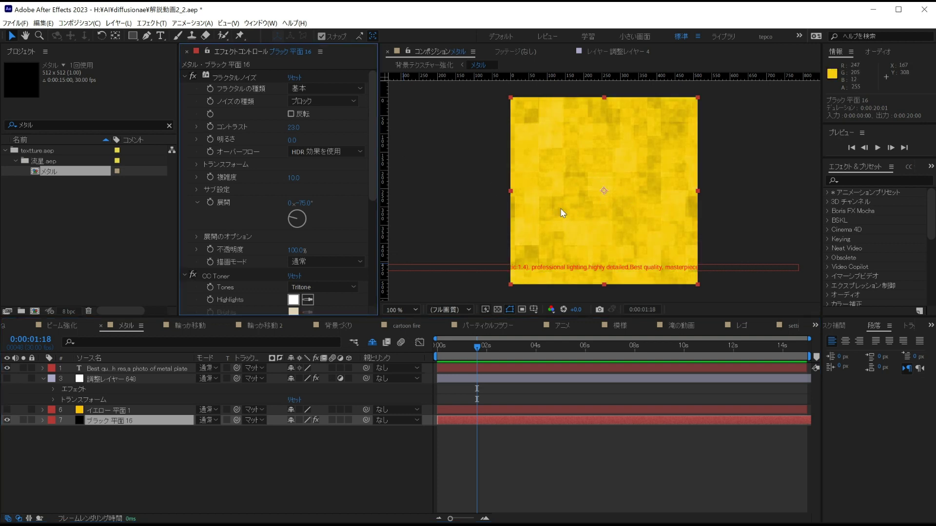
click(6, 379)
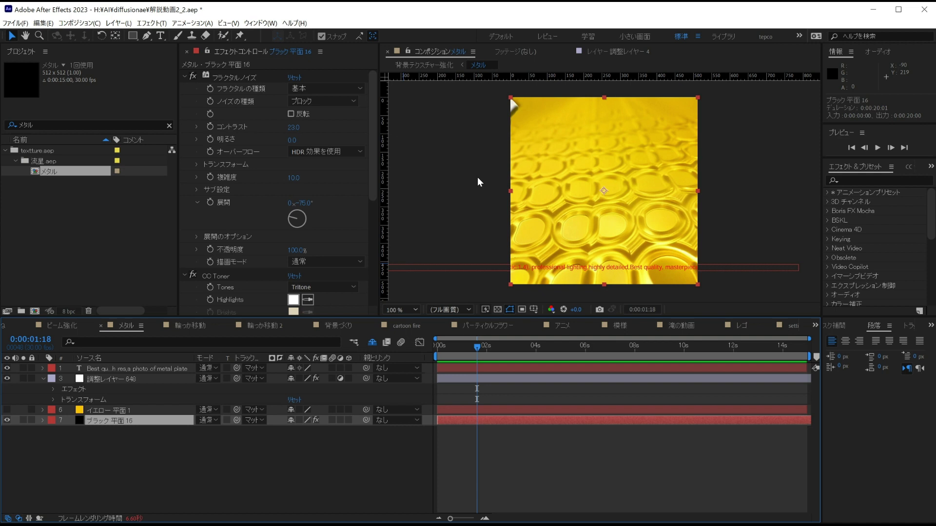
Change the Fractal Noise type from Block to Linear for a swirling gold pattern, then go to 輪っか移動
click(349, 101)
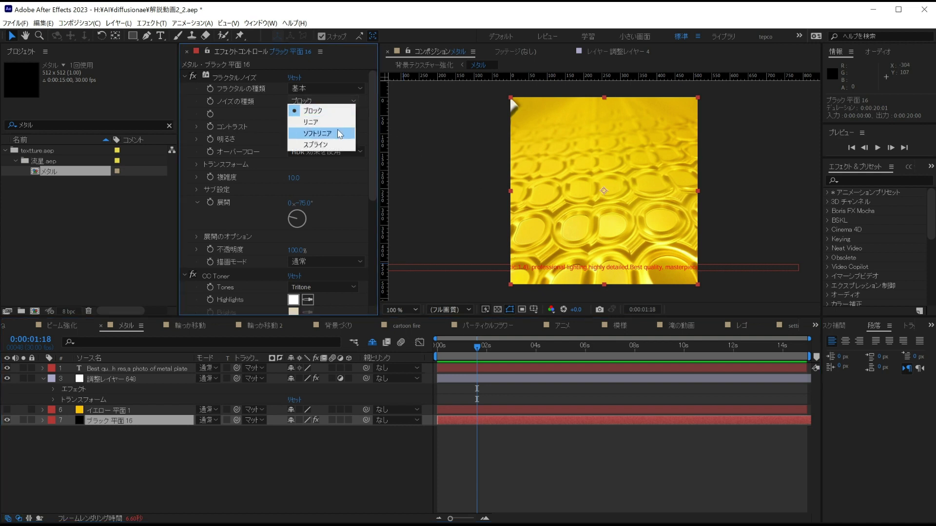
click(340, 110)
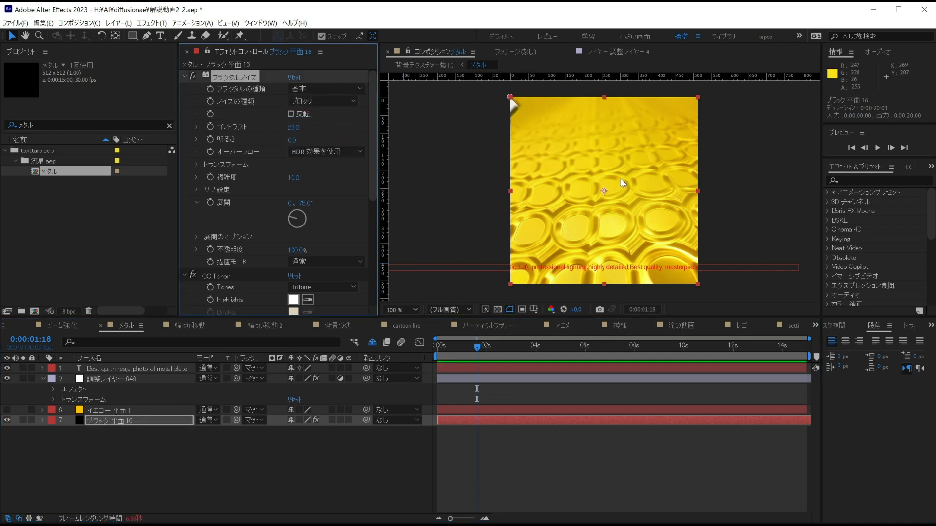
click(344, 101)
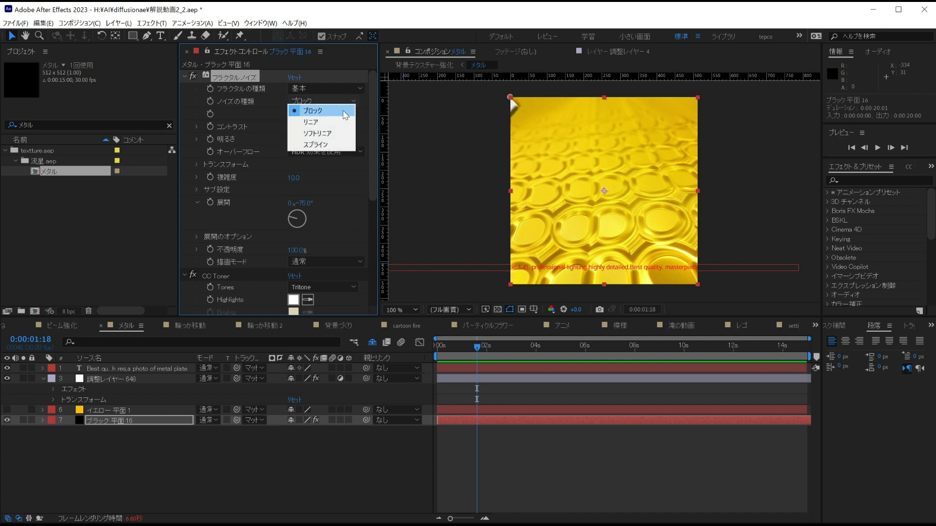
click(341, 122)
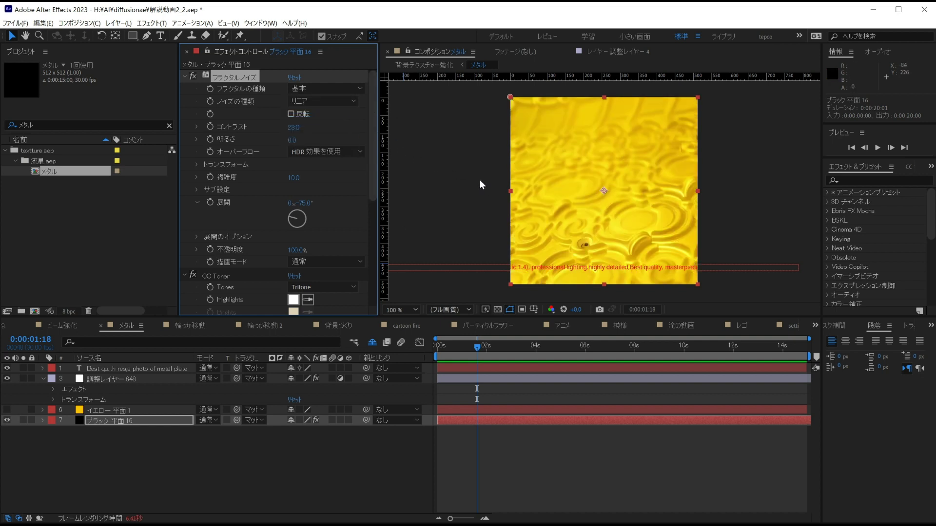
click(191, 325)
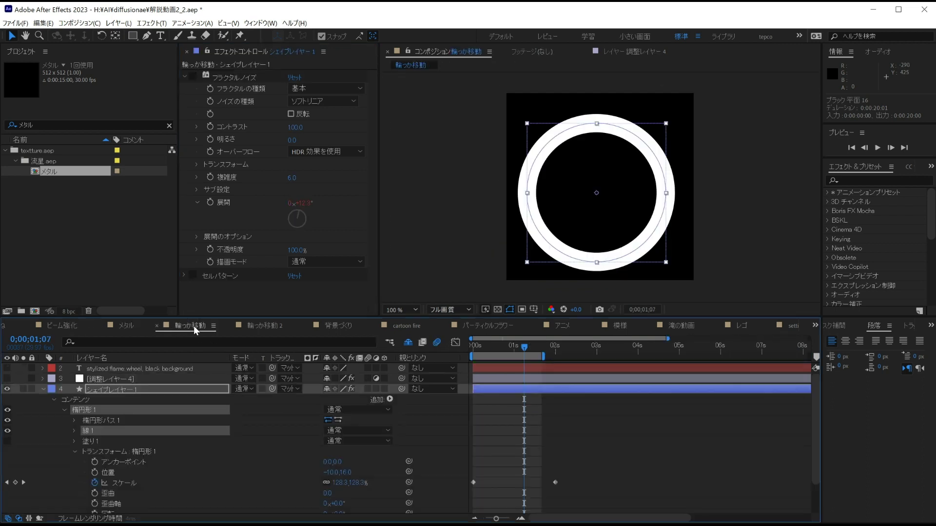
Enable the ring's Fractal Noise and review its time*10 Evolution expression and shrinking Scale animation
click(192, 77)
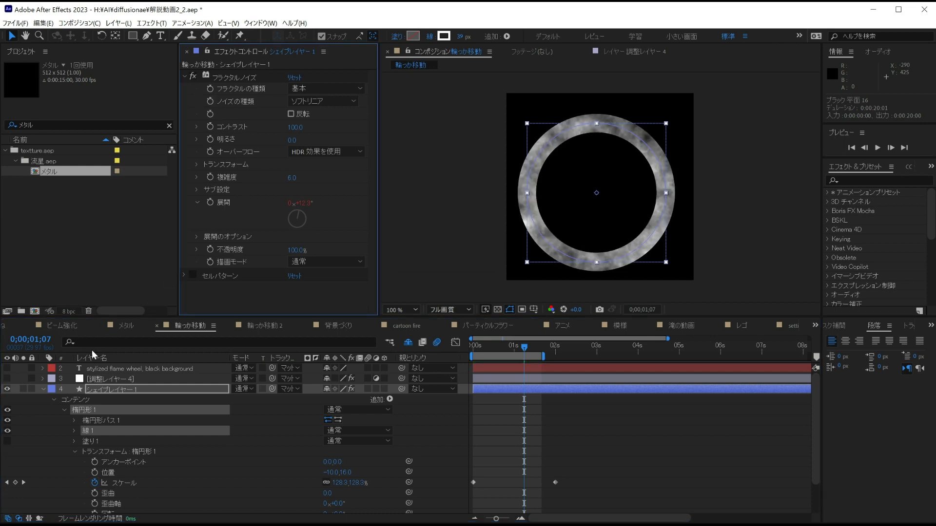
scroll(51, 470, down, 10)
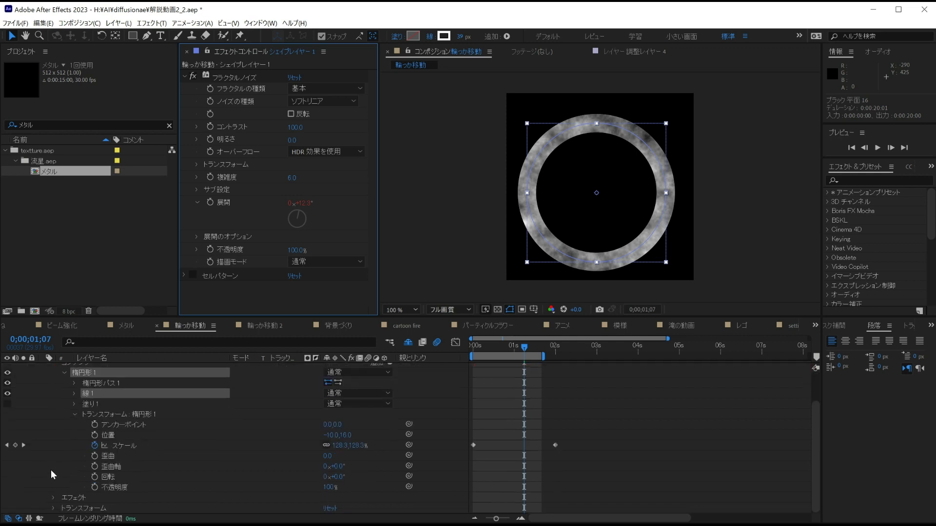
click(53, 494)
scroll(102, 480, down, 3)
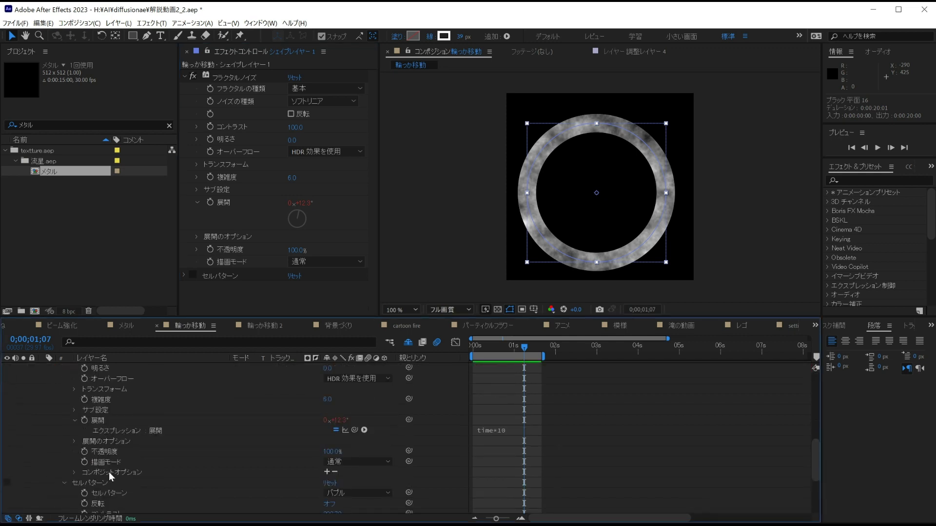
scroll(280, 454, up, 4)
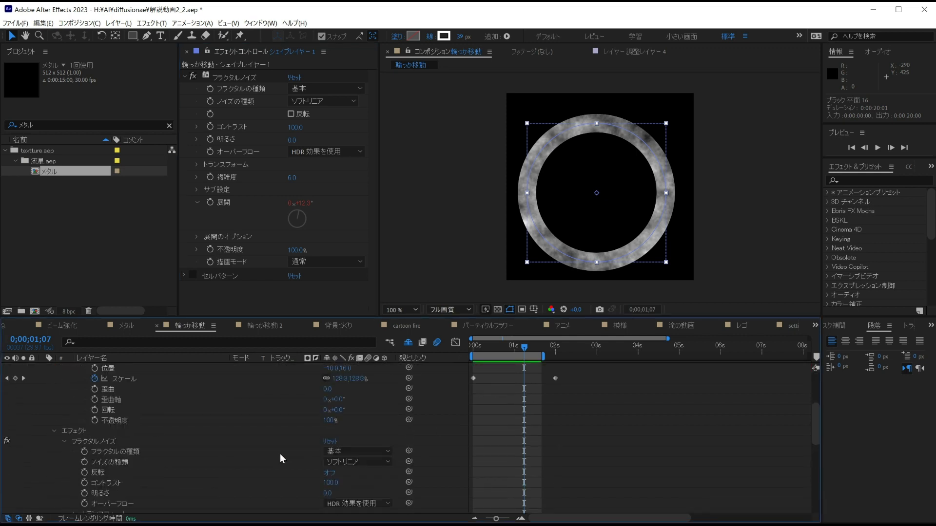
scroll(280, 454, up, 5)
drag(480, 347, 522, 347)
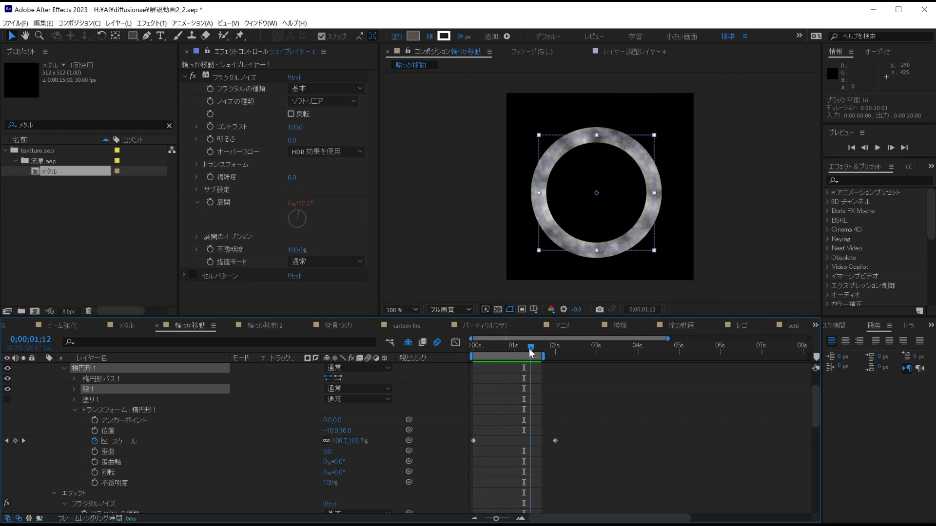
key(ctrl+grave)
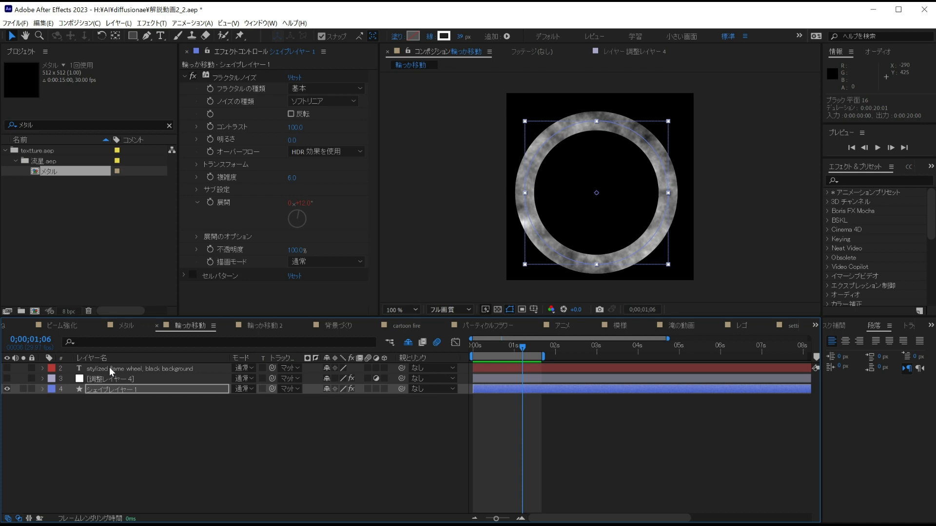
Turn on the ring's diffusion adjustment layer [調整レイヤー4] and select it to view its settings
click(109, 367)
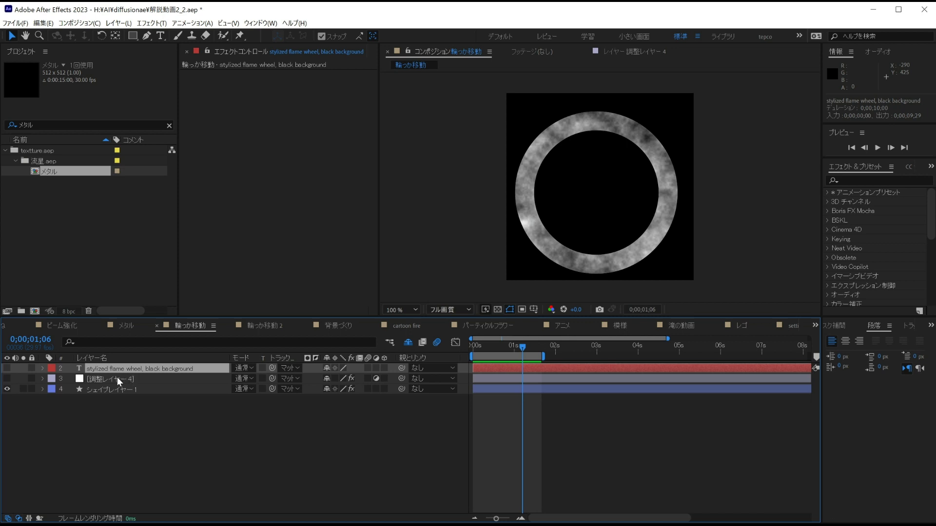
click(7, 378)
click(104, 378)
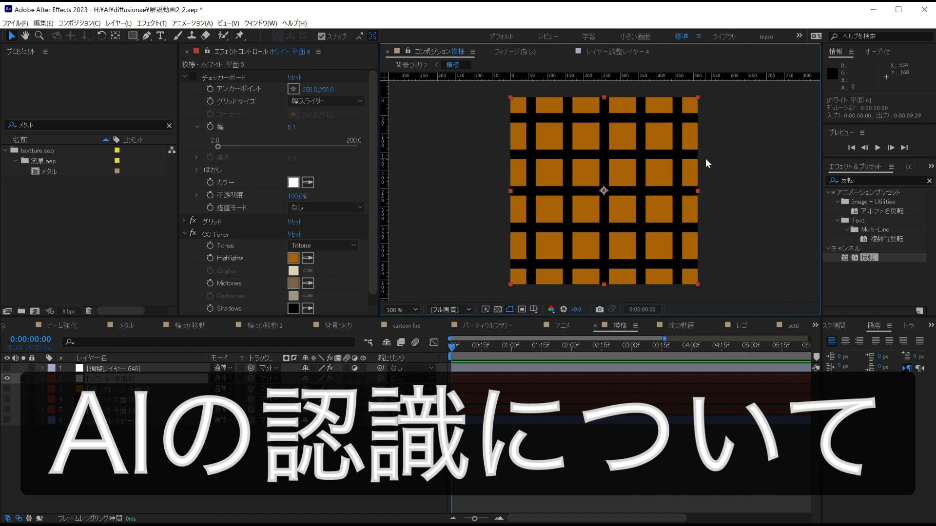
Enable the Invert effect in 背景づくり2 to make blue and wood stripes, then return to 模様
click(412, 65)
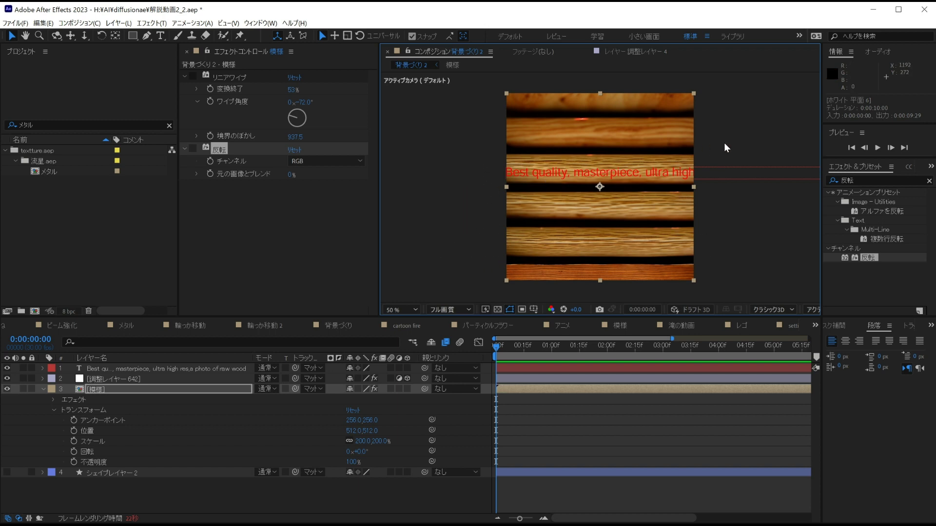
click(193, 149)
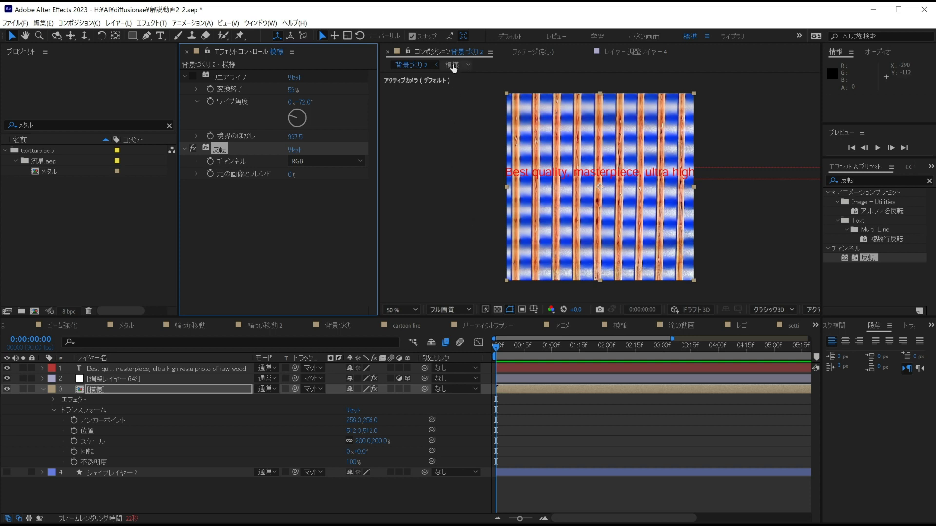
click(452, 65)
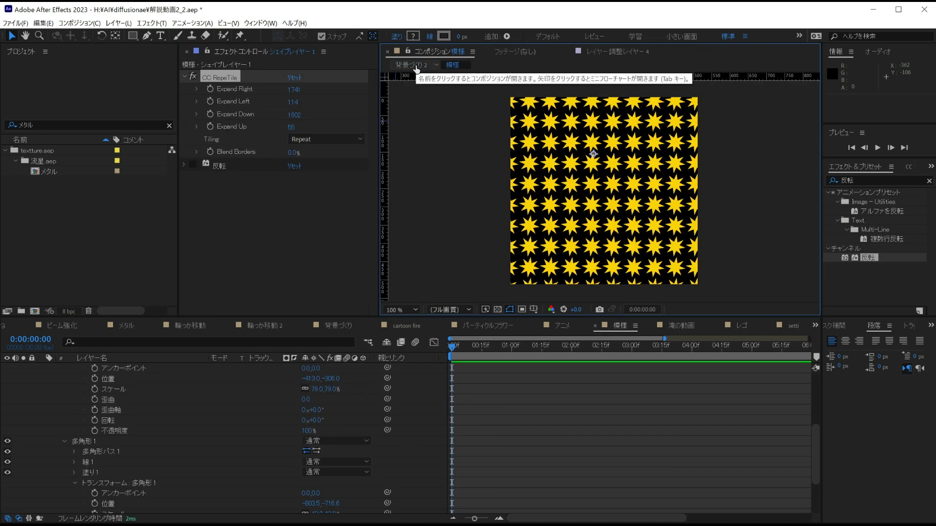
Compare the 模様 white-square grid with its glowing lit wooden tiles rendered in 背景づくり2
click(416, 67)
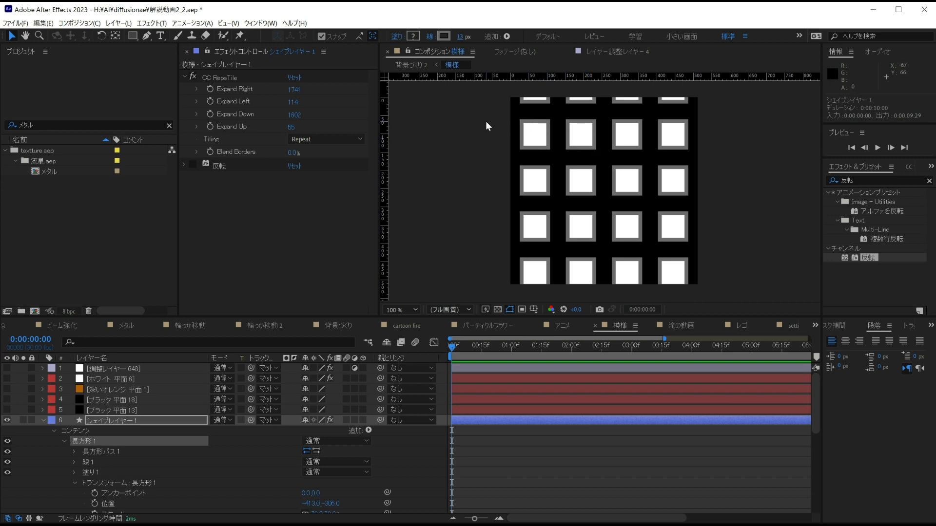
click(411, 65)
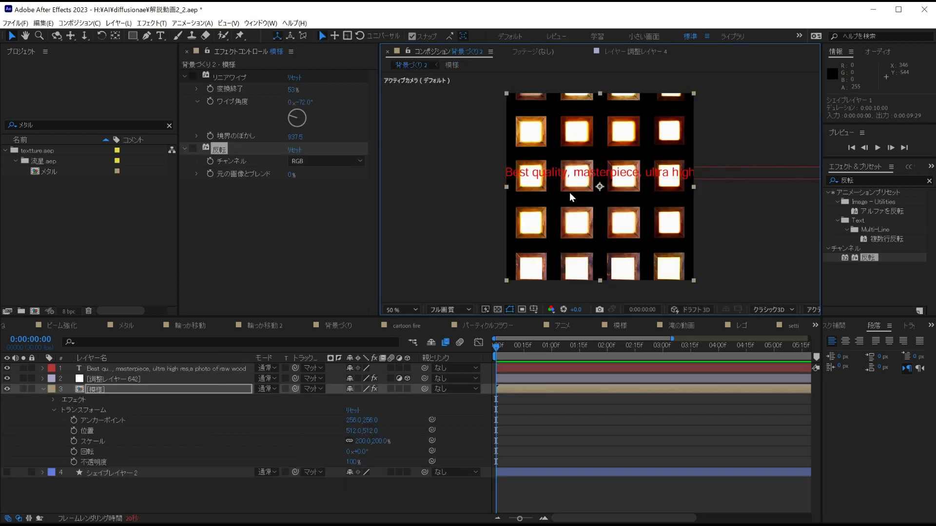